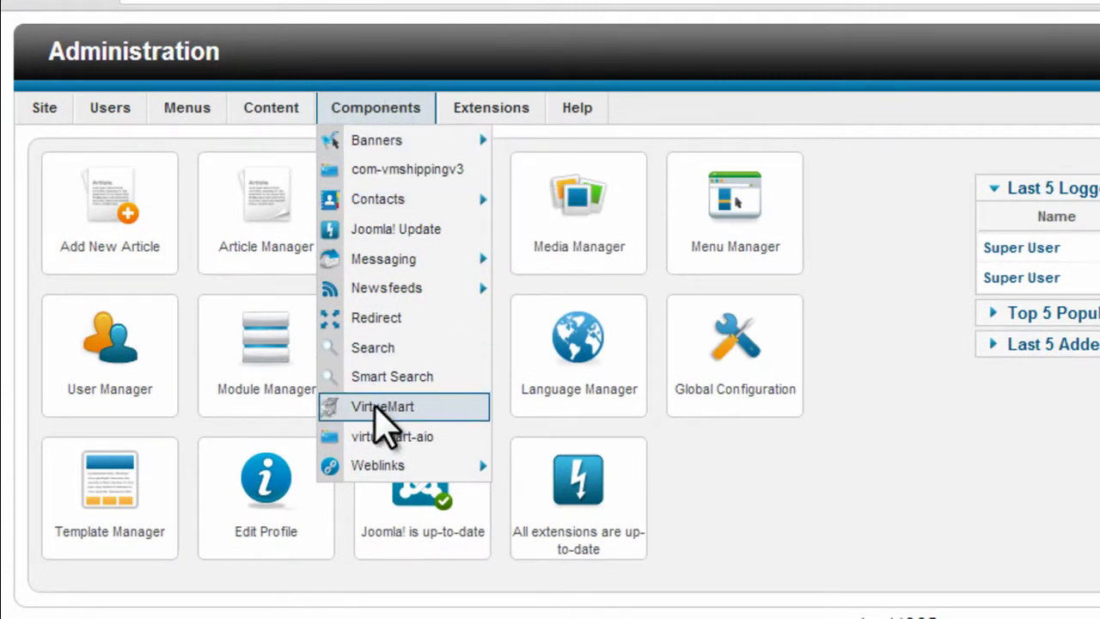
# Step: Open VirtueMart's Taxes & Calculation Rules list, which shows three existing rules
pyautogui.click(380, 411)
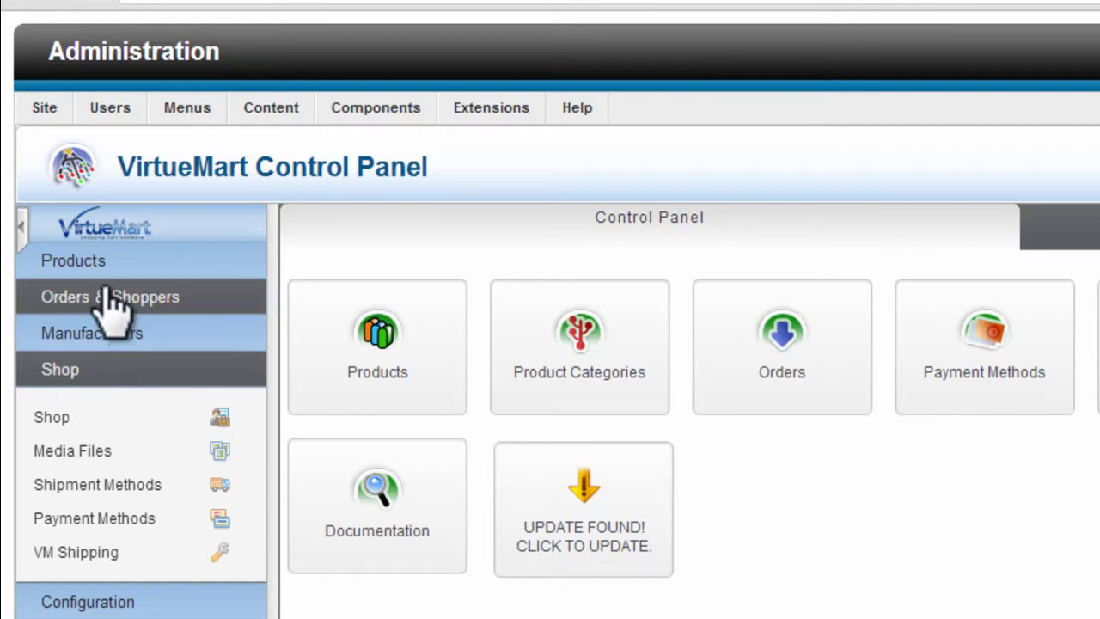
pyautogui.click(104, 262)
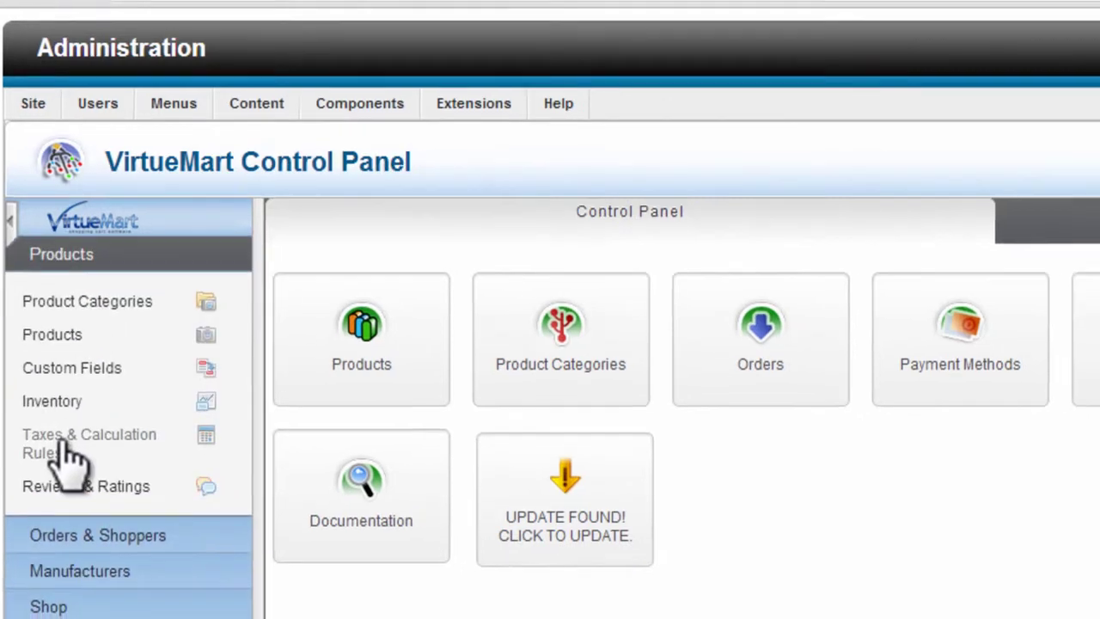
pyautogui.click(75, 453)
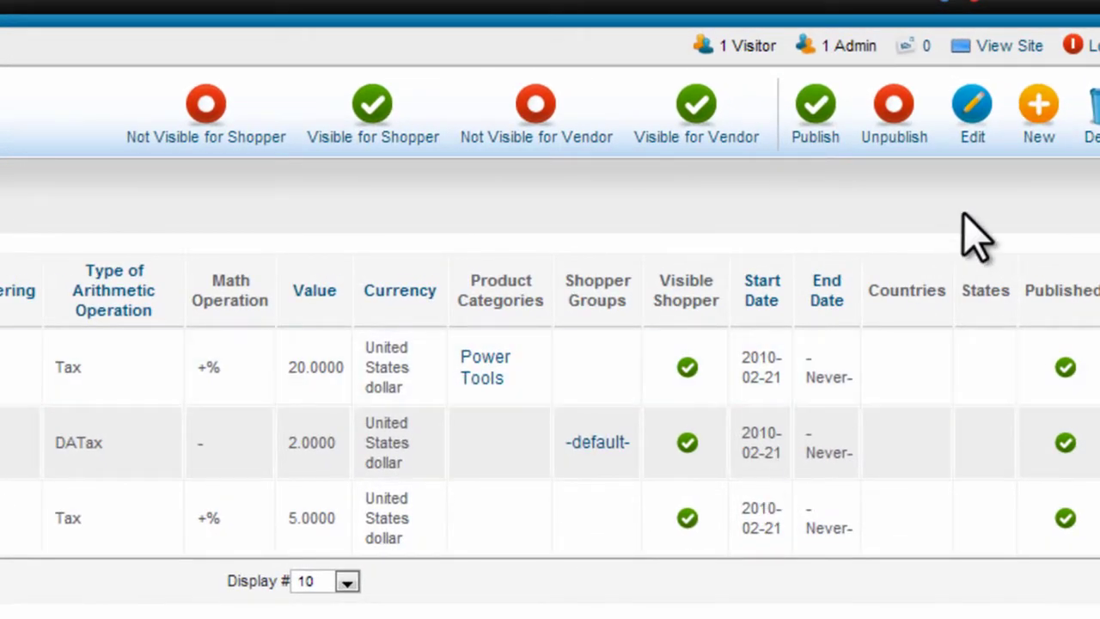
# Step: Create a new rule named '10% Tax on Shipping', published, with ordering 1
pyautogui.click(1040, 110)
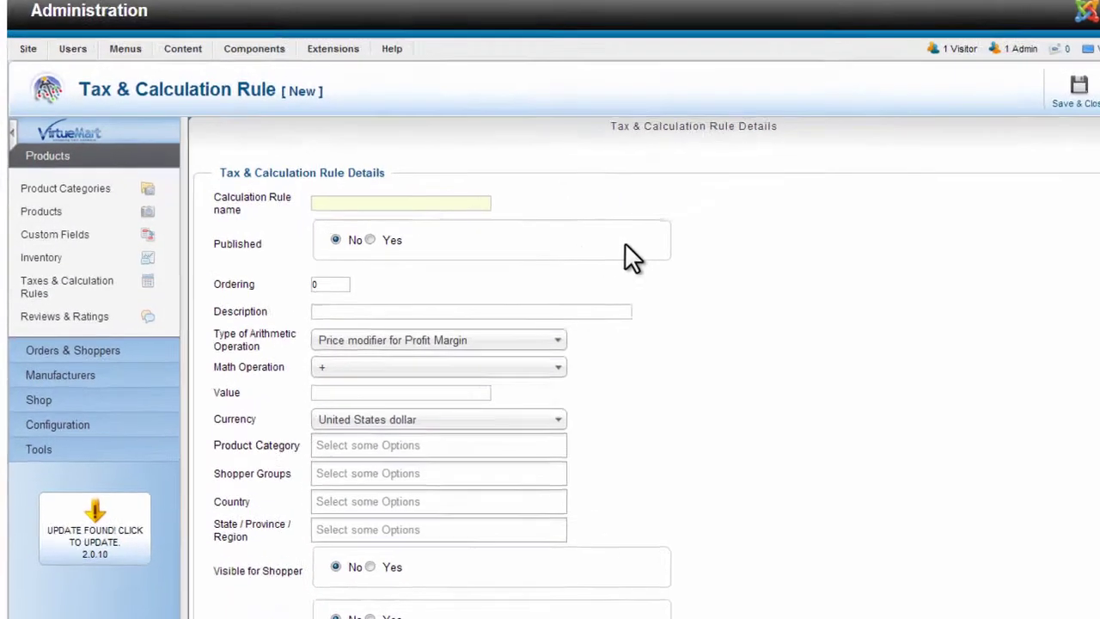
pyautogui.write('10% S')
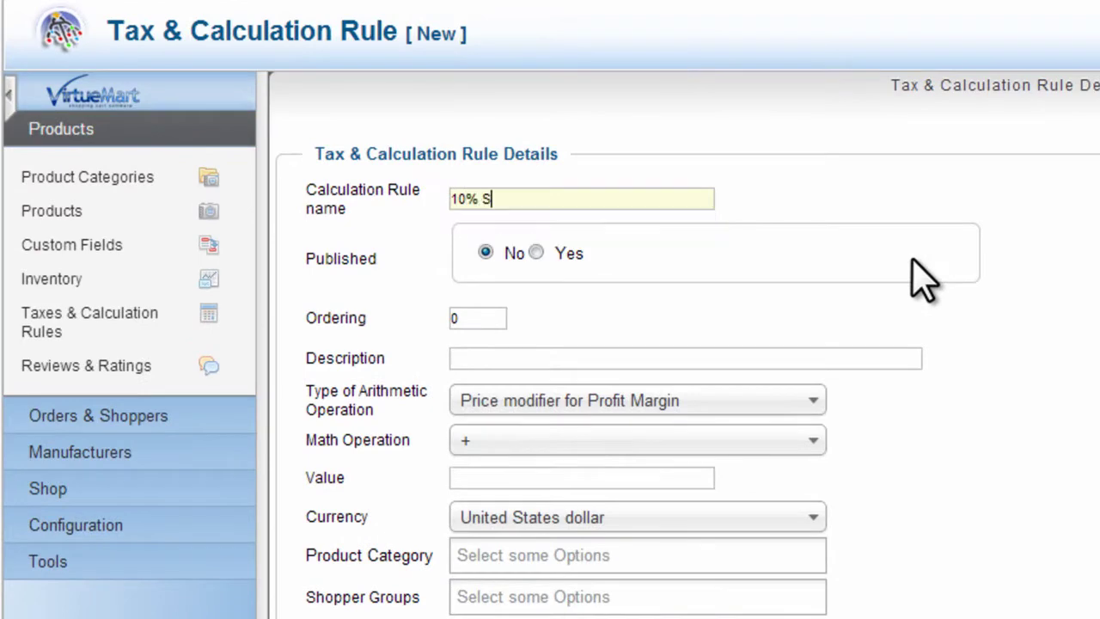
pyautogui.press('BackSpace')
pyautogui.write('Tax on Shipping')
pyautogui.click(601, 228)
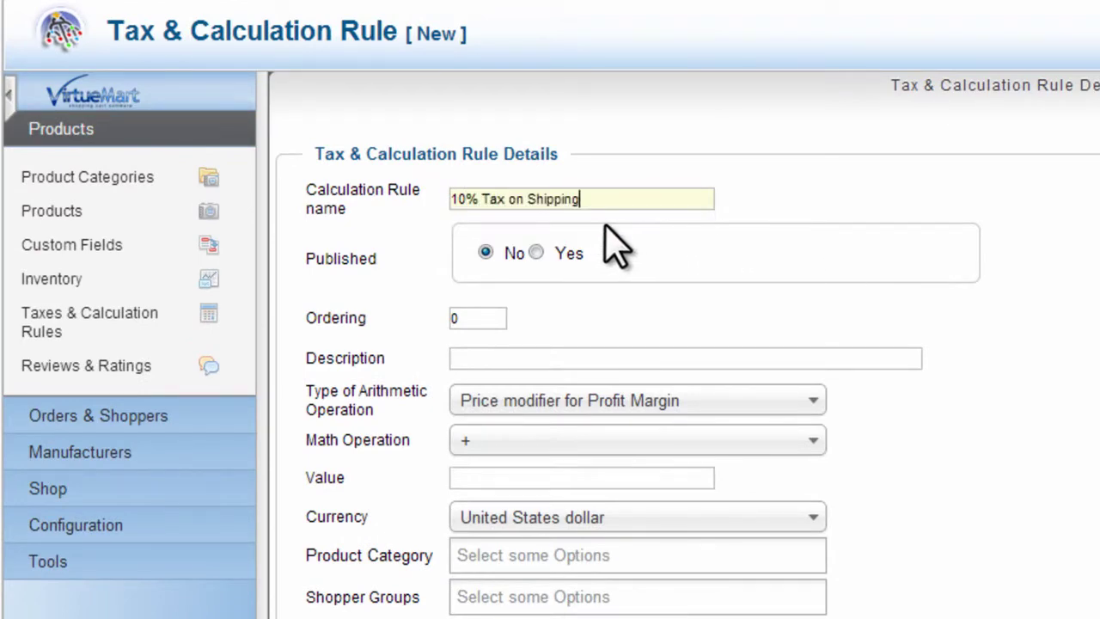
pyautogui.click(536, 253)
pyautogui.write('1')
pyautogui.click(488, 345)
pyautogui.click(575, 361)
# Step: Copy the name '10% Tax on Shipping' into the rule's Description
pyautogui.moveTo(631, 199); pyautogui.dragTo(327, 194)
pyautogui.hotkey('ctrl', 'c')
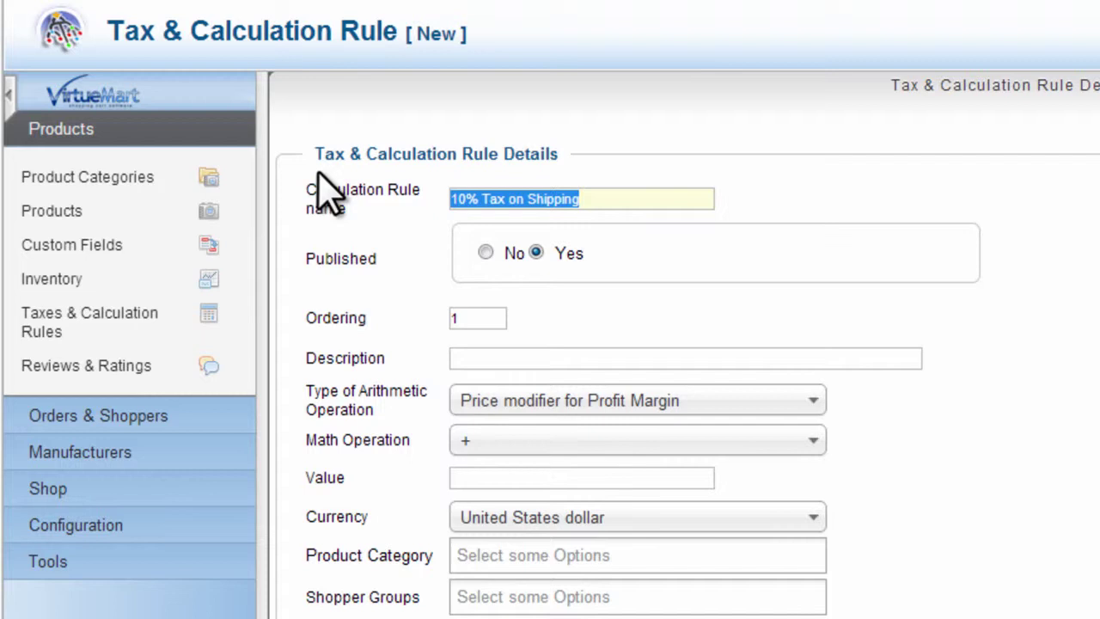
pyautogui.click(484, 355)
pyautogui.hotkey('ctrl', 'v')
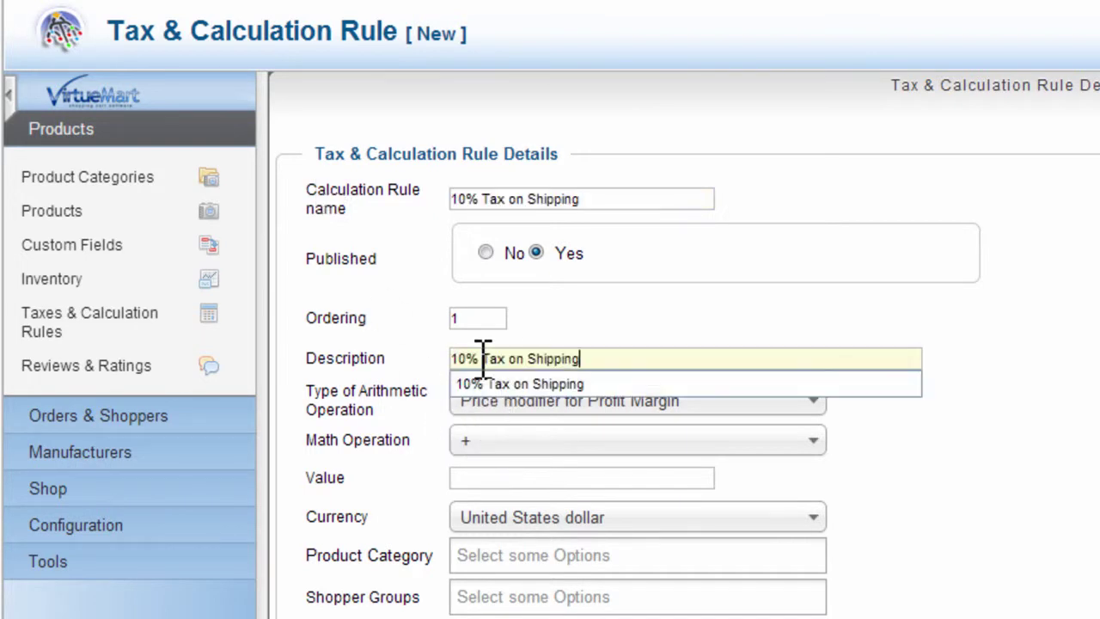
pyautogui.click(415, 411)
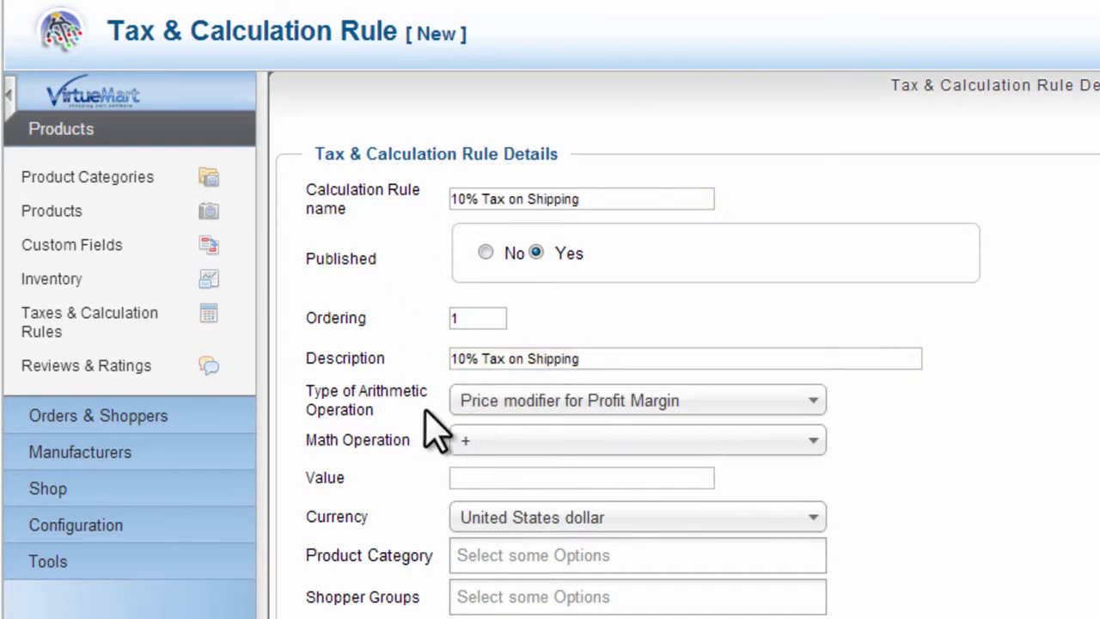
# Step: Set the rule type to Tax per product with a +% math operation
pyautogui.click(764, 400)
pyautogui.scroll(-1, 763, 253)
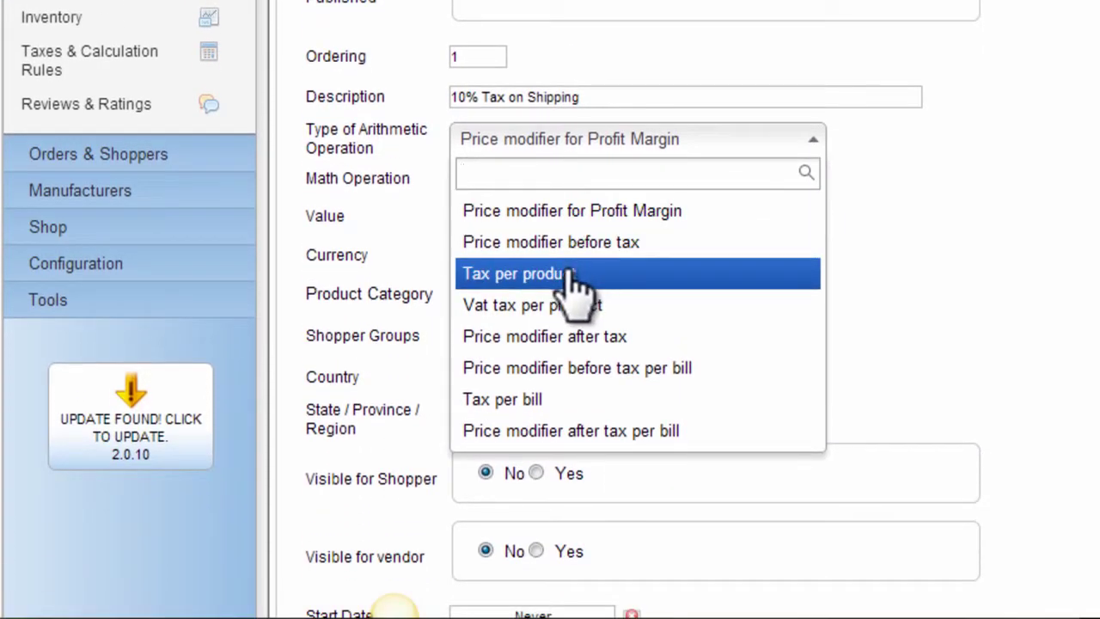
pyautogui.click(572, 277)
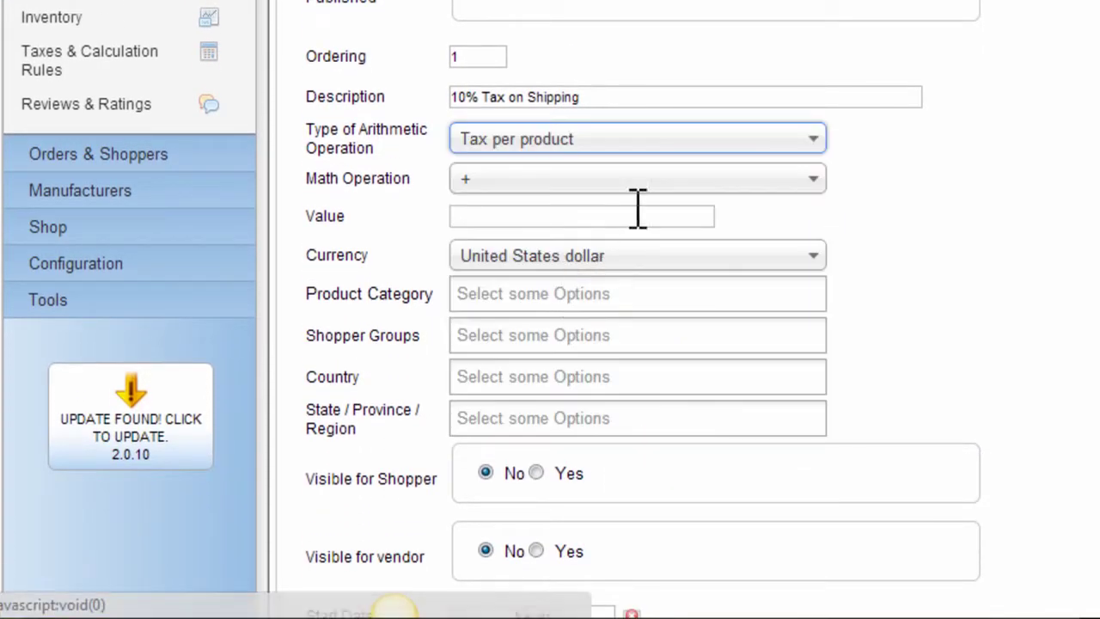
pyautogui.click(816, 184)
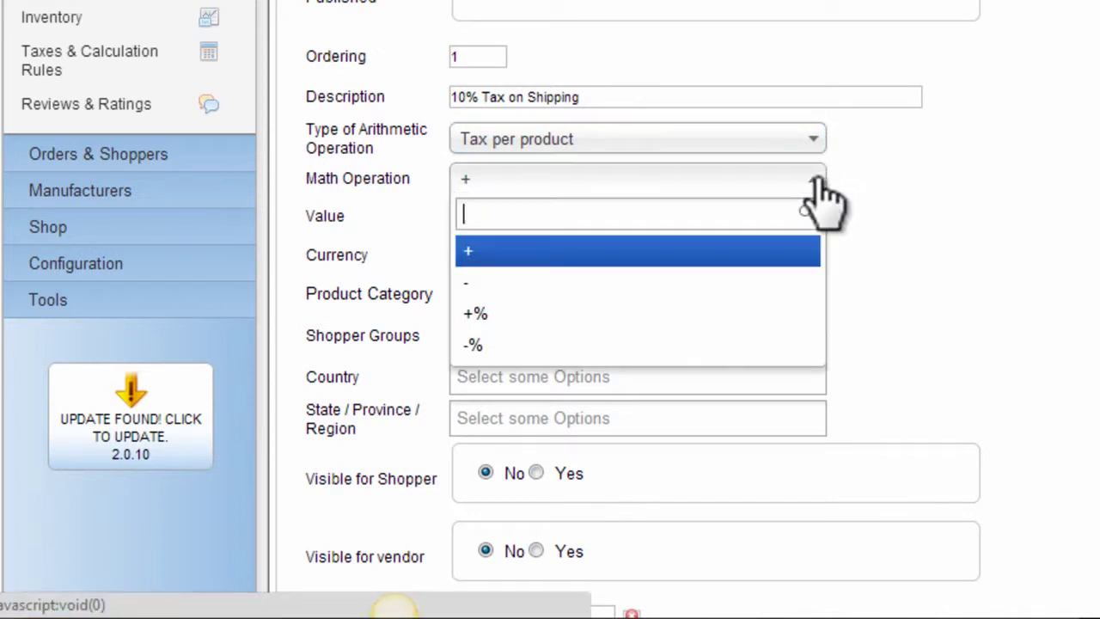
pyautogui.click(580, 314)
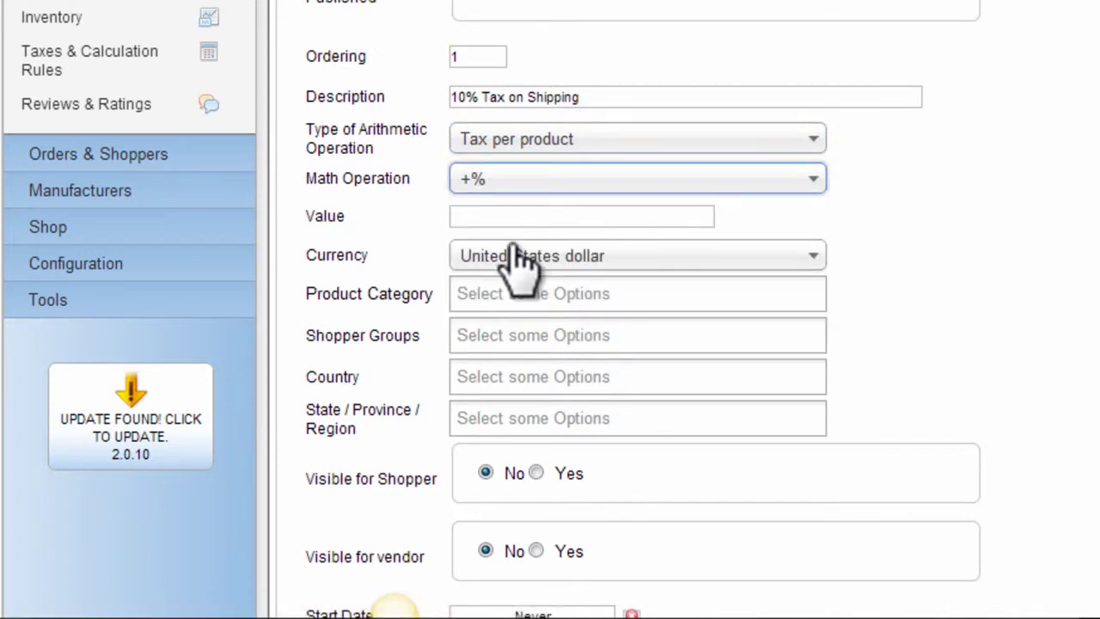
# Step: Enter 10.00 as the rule's value
pyautogui.click(501, 217)
pyautogui.write('10.')
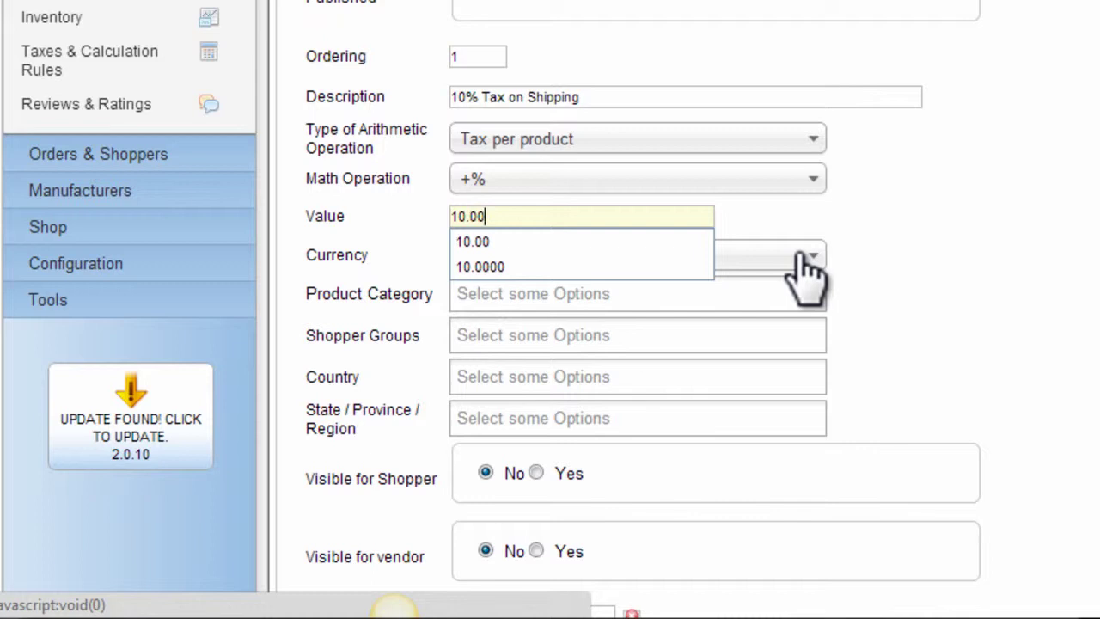
pyautogui.click(952, 241)
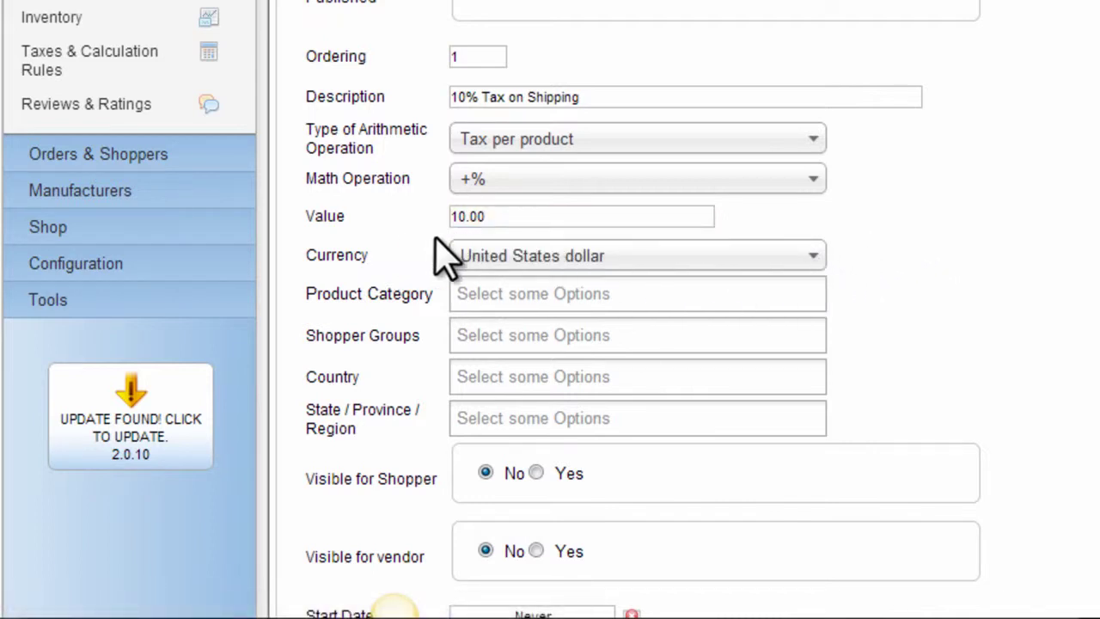
pyautogui.doubleClick(467, 215)
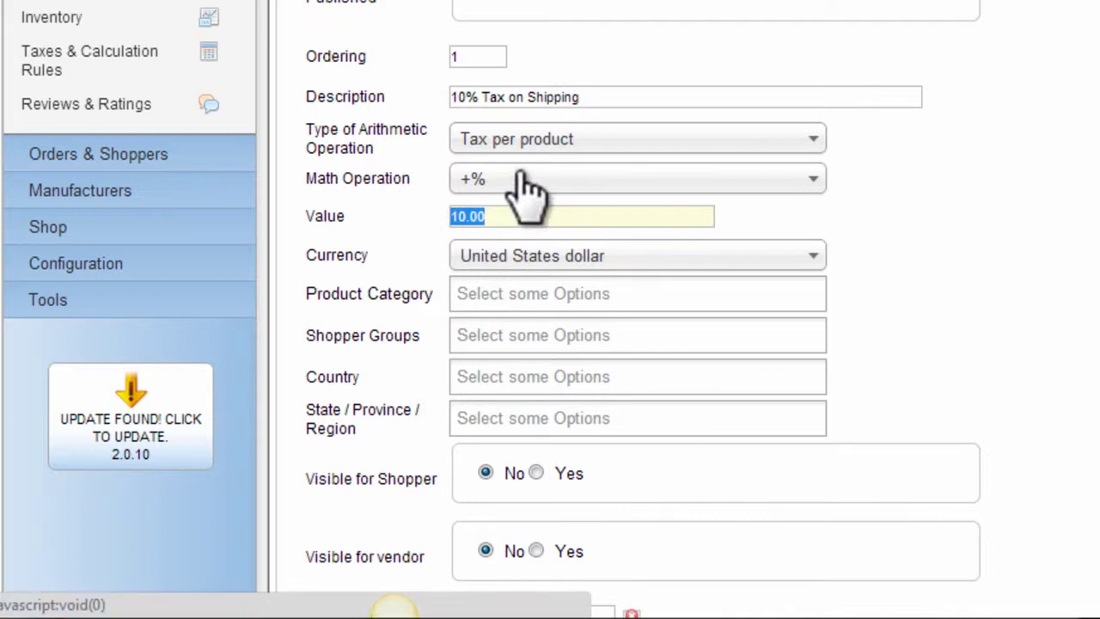
pyautogui.click(509, 216)
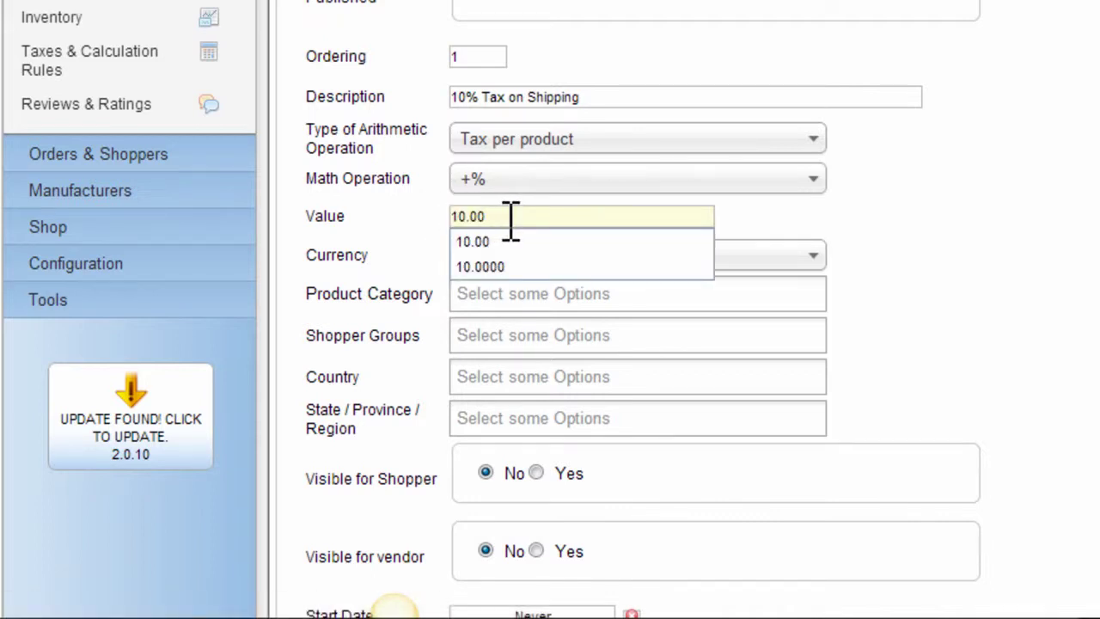
pyautogui.click(899, 275)
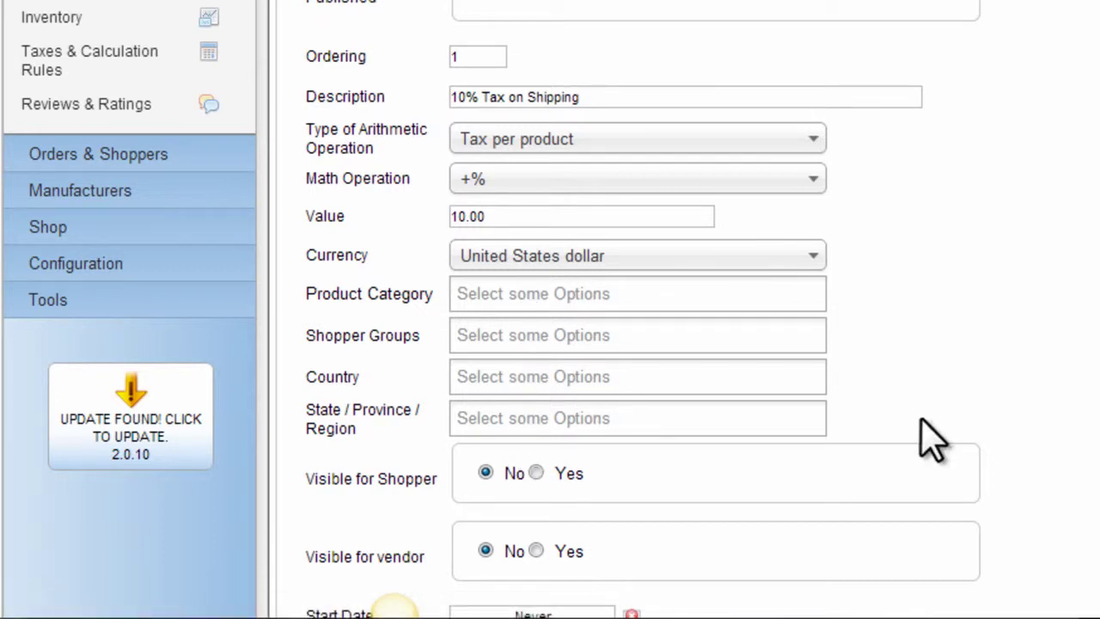
# Step: Make the rule visible to shoppers and vendors, with start date 8 October 2012
pyautogui.scroll(-3, 932, 438)
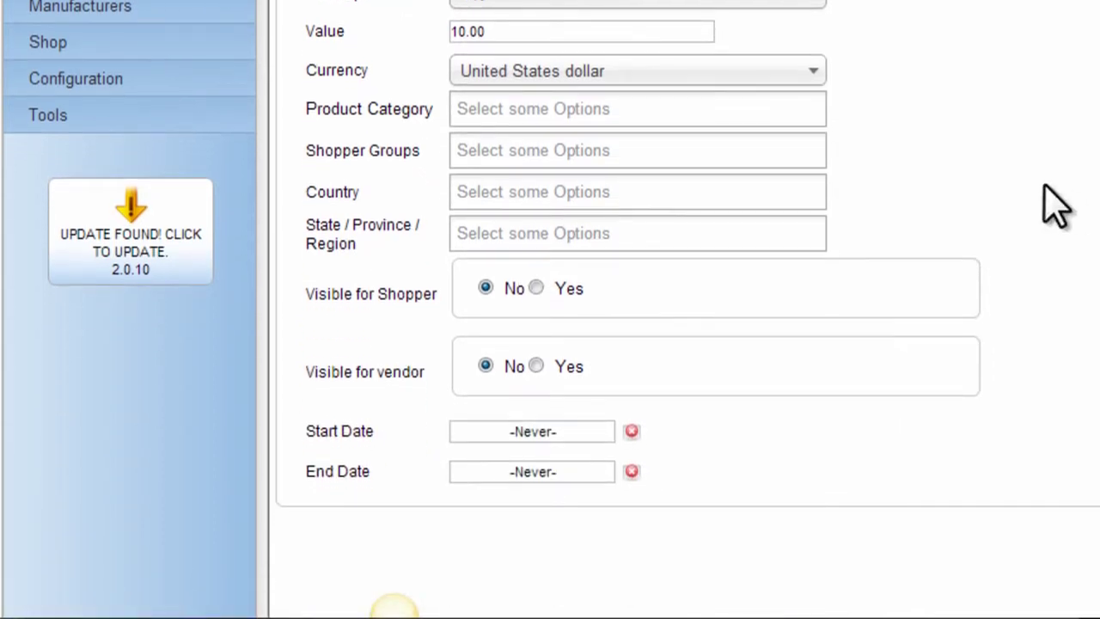
pyautogui.click(536, 288)
pyautogui.click(536, 366)
pyautogui.click(567, 431)
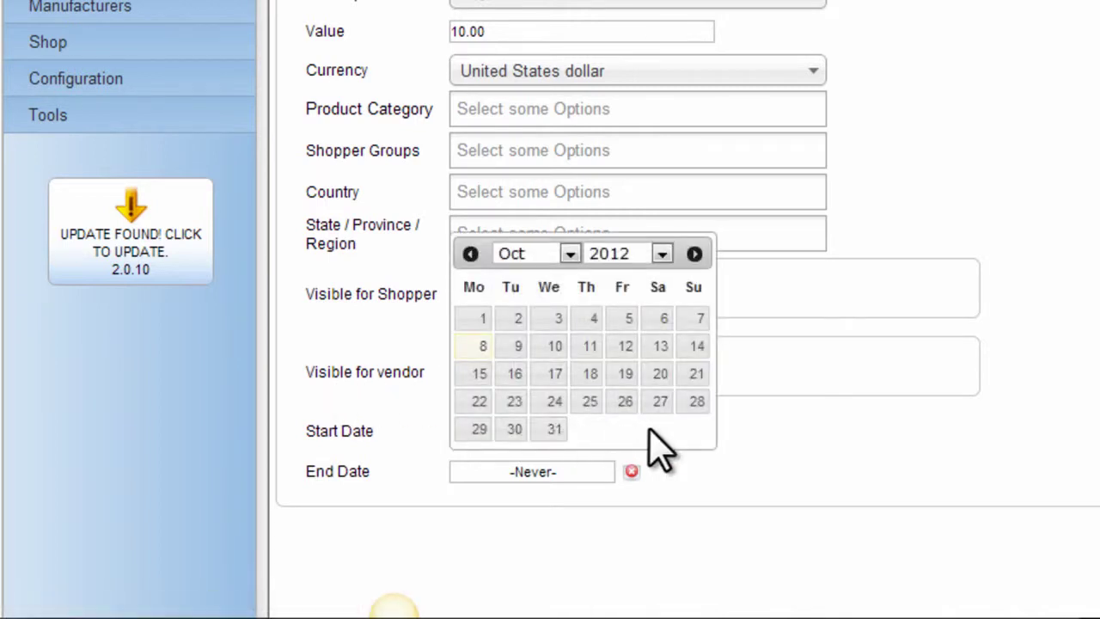
pyautogui.click(481, 345)
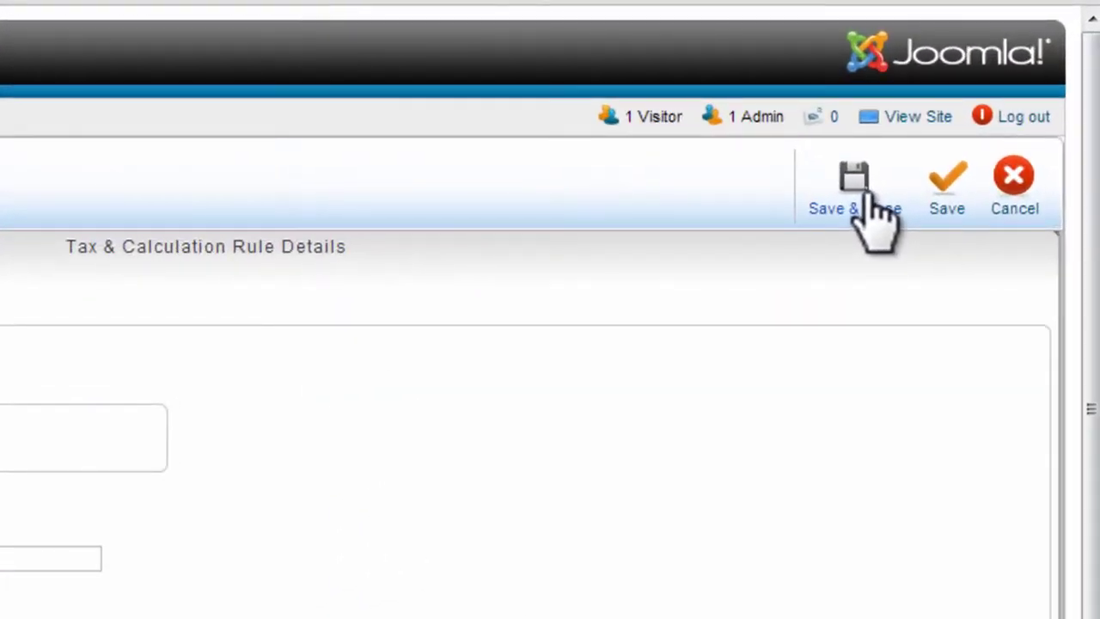
# Step: Save the rule and show the international shipping rates, including the US rate at 15.00
pyautogui.click(870, 199)
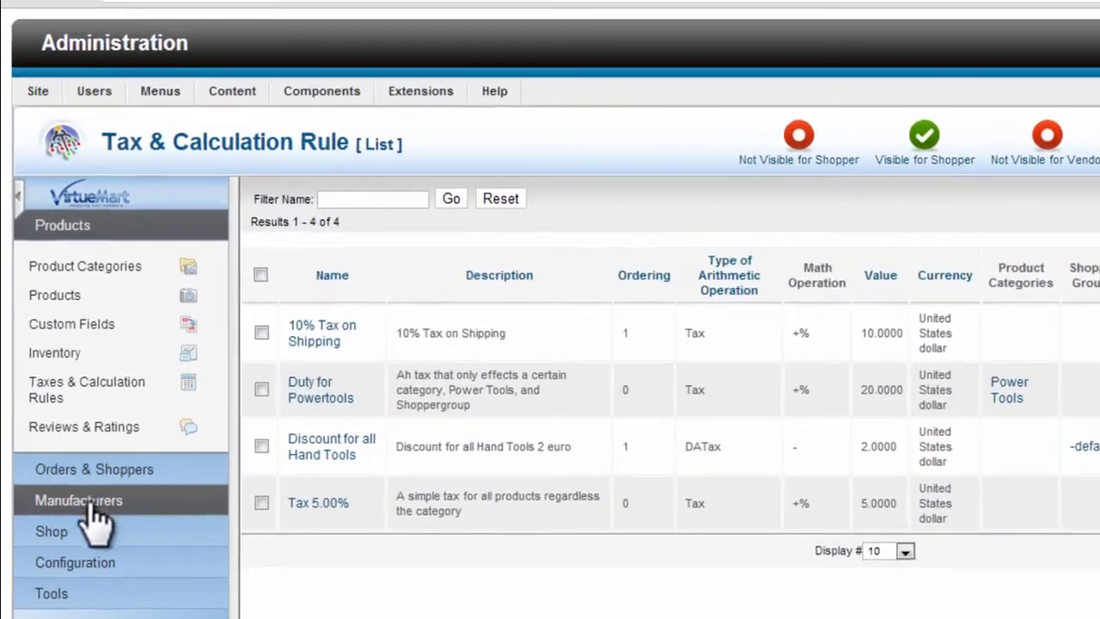
pyautogui.click(85, 532)
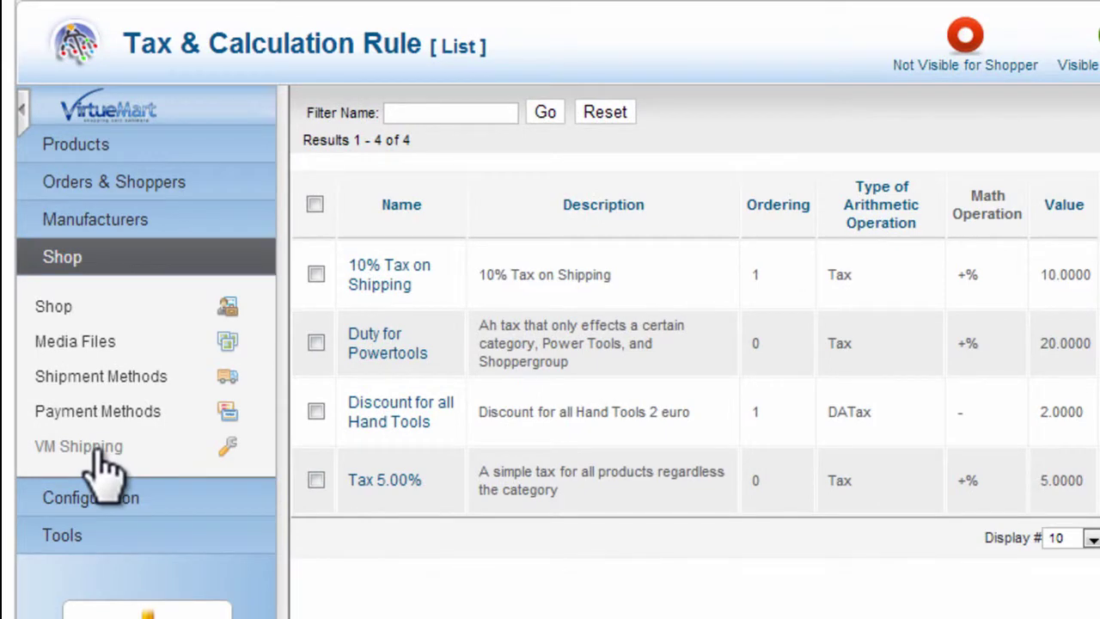
pyautogui.click(96, 451)
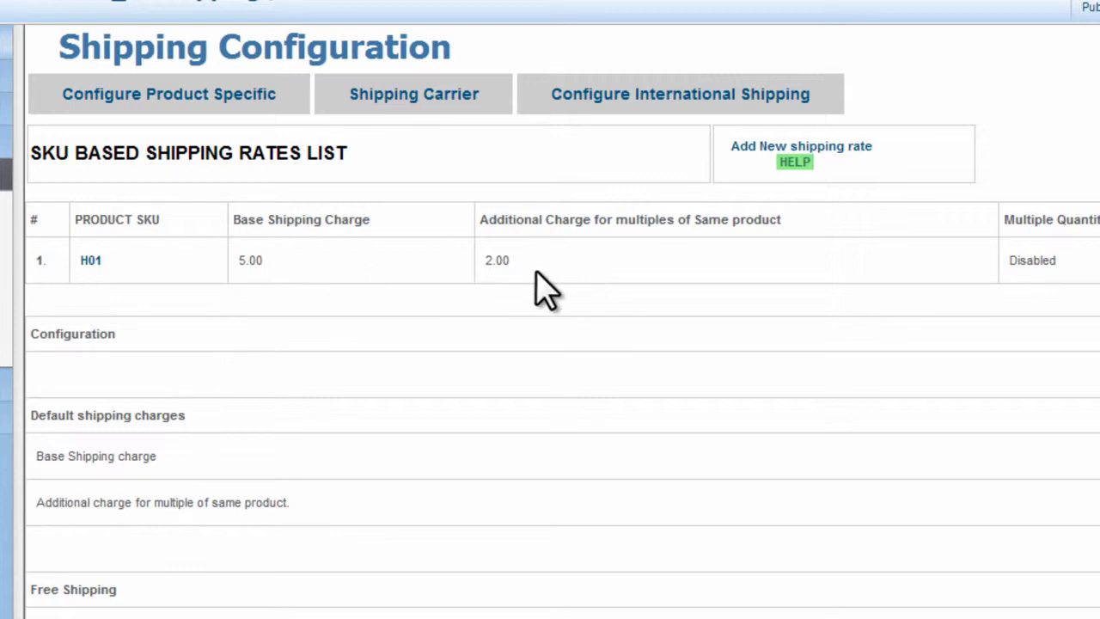
pyautogui.click(425, 106)
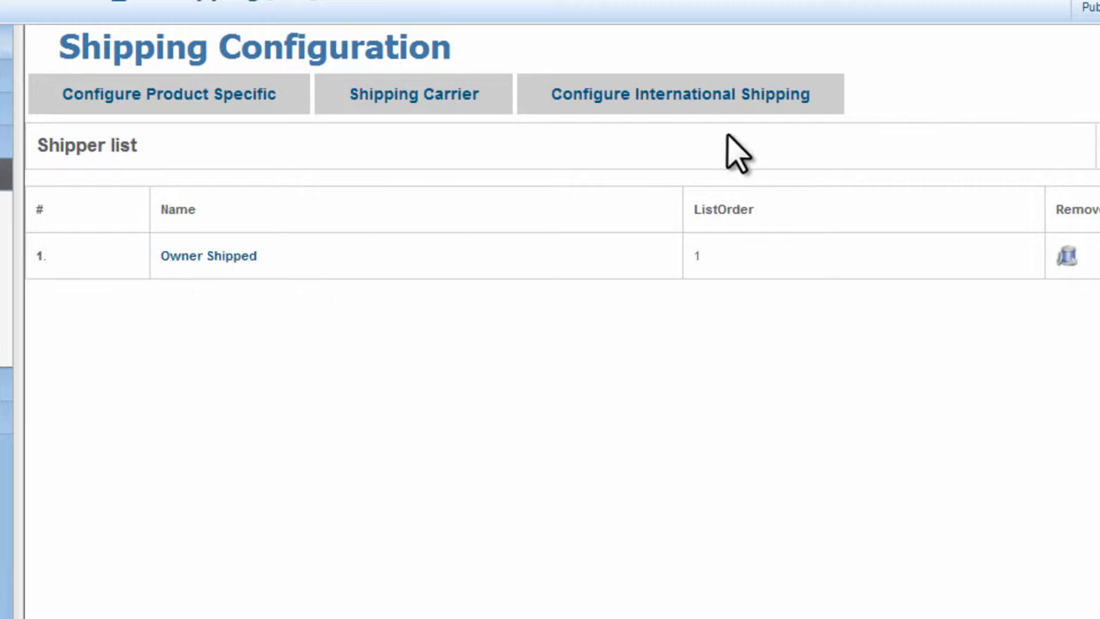
pyautogui.click(628, 99)
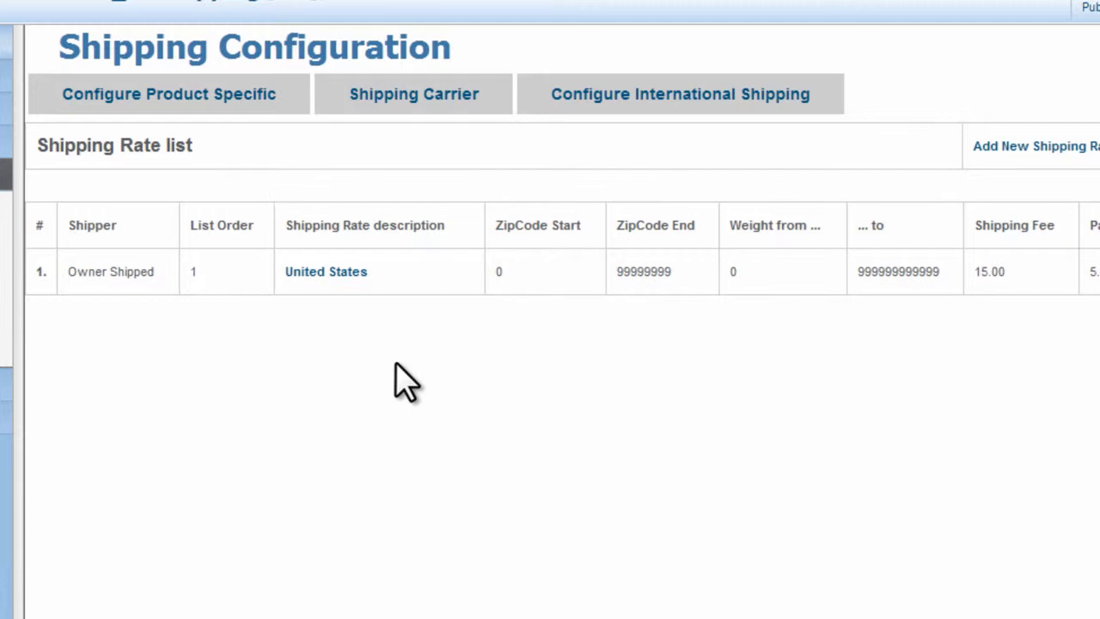
# Step: Set the United States shipping rate's VAT Id to '10% Tax on Shipping' and submit
pyautogui.click(333, 272)
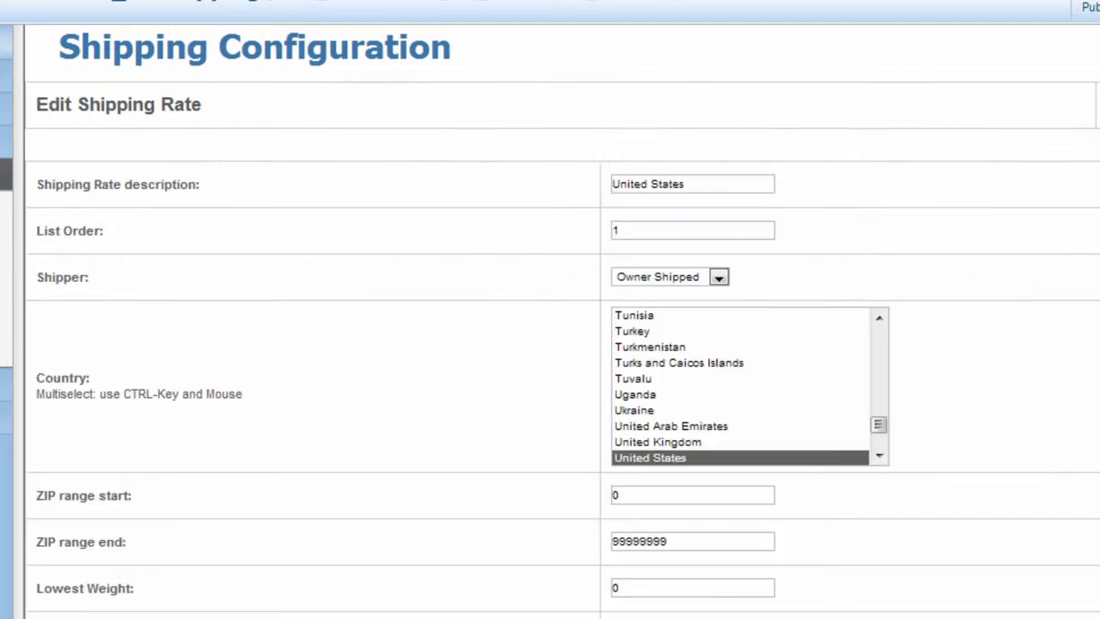
pyautogui.scroll(-3, 550, 343)
pyautogui.scroll(-2, 550, 344)
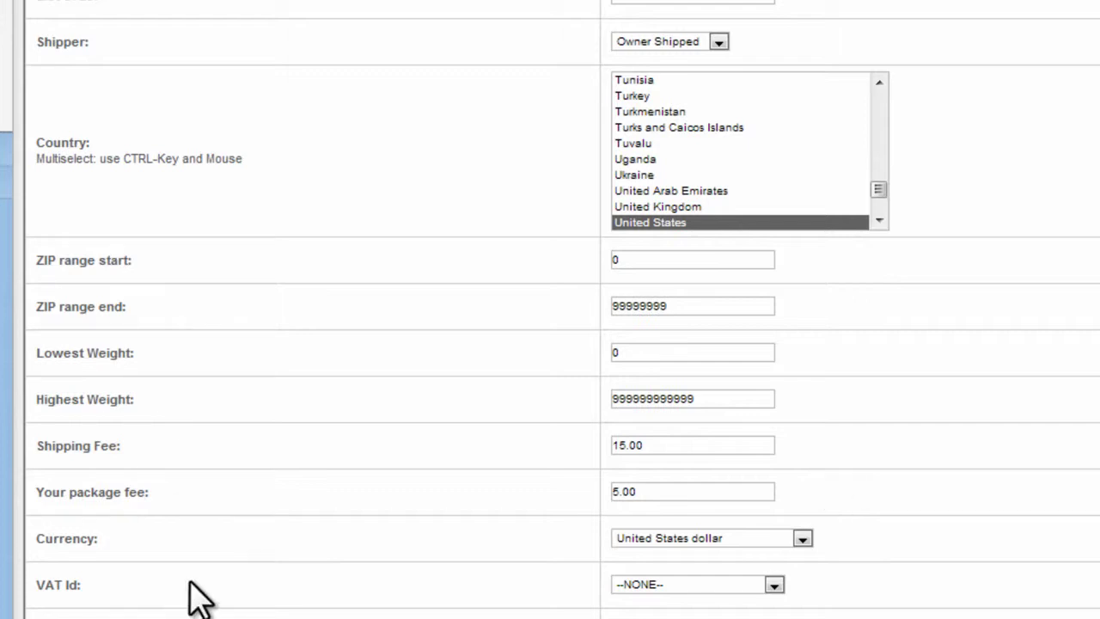
pyautogui.scroll(-3, 191, 593)
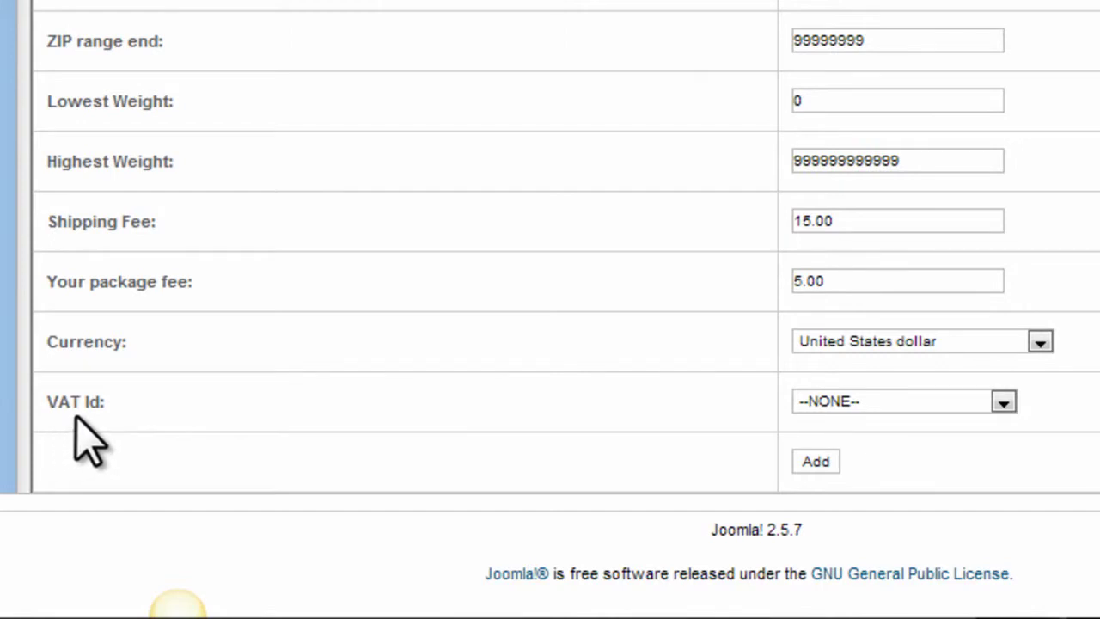
pyautogui.click(999, 403)
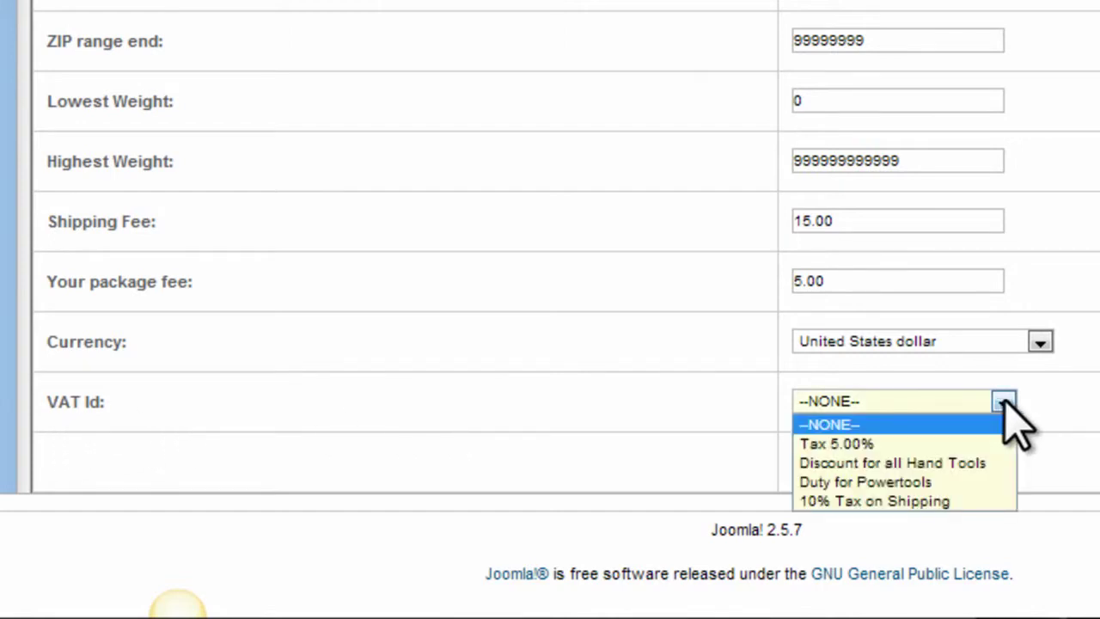
pyautogui.click(885, 502)
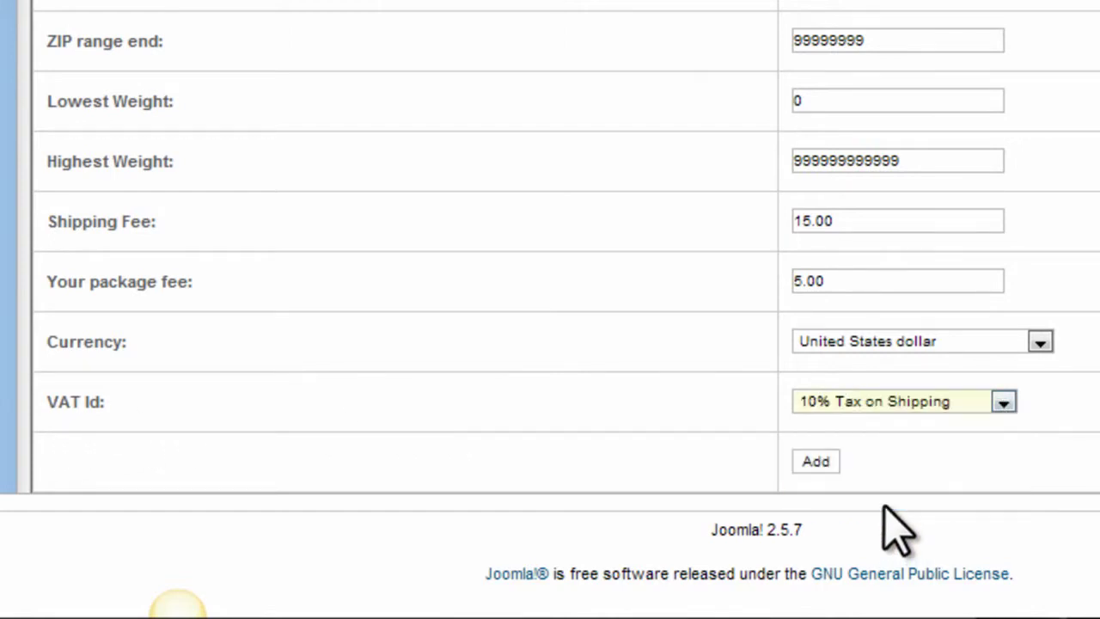
pyautogui.click(808, 462)
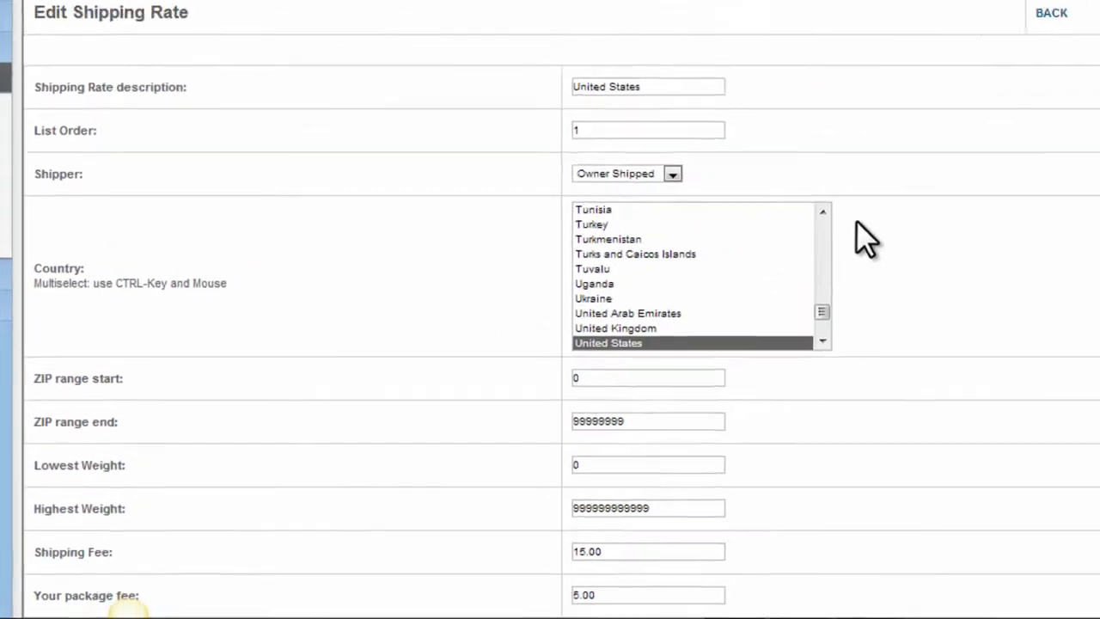
# Step: Check that the US rate lists '10% Tax on Shipping' among the shipping rate tabs
pyautogui.click(954, 70)
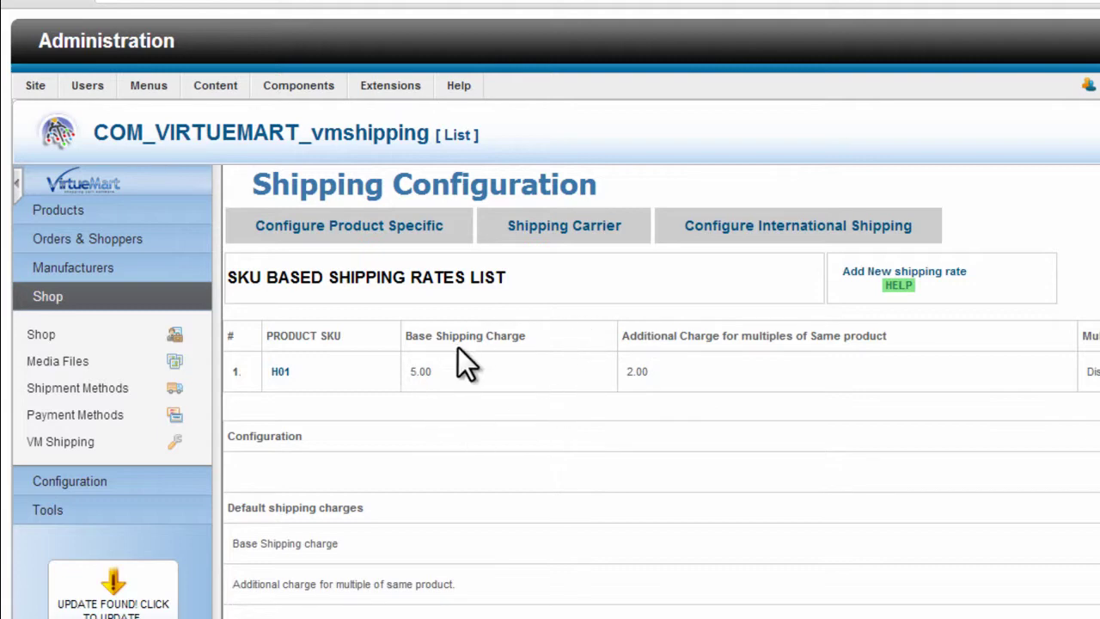
pyautogui.click(696, 229)
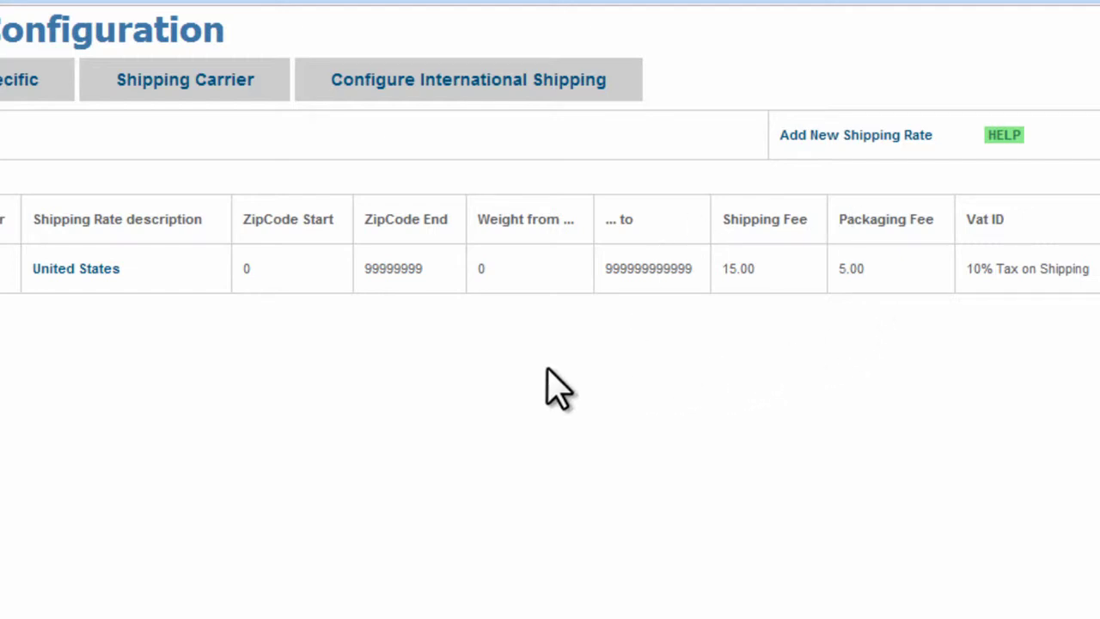
pyautogui.click(17, 86)
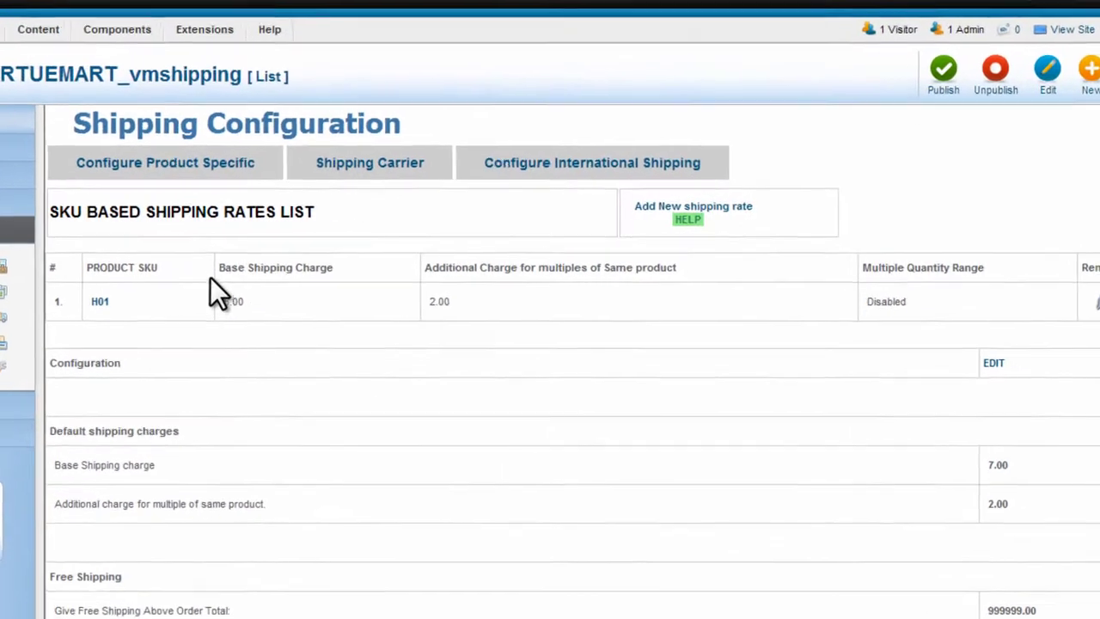
pyautogui.click(571, 163)
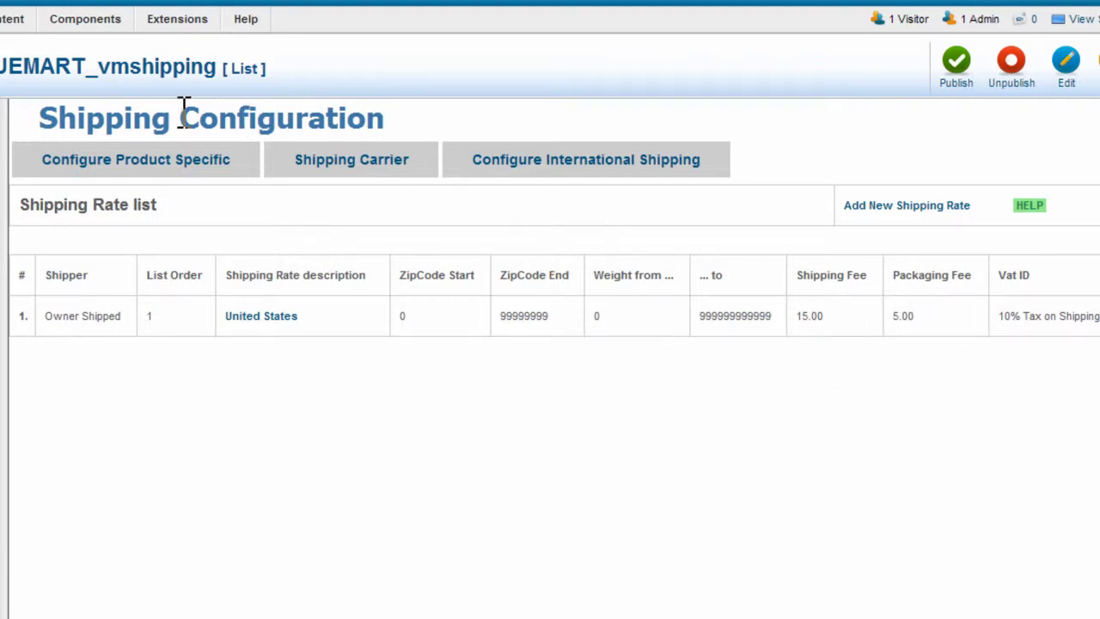
pyautogui.click(163, 168)
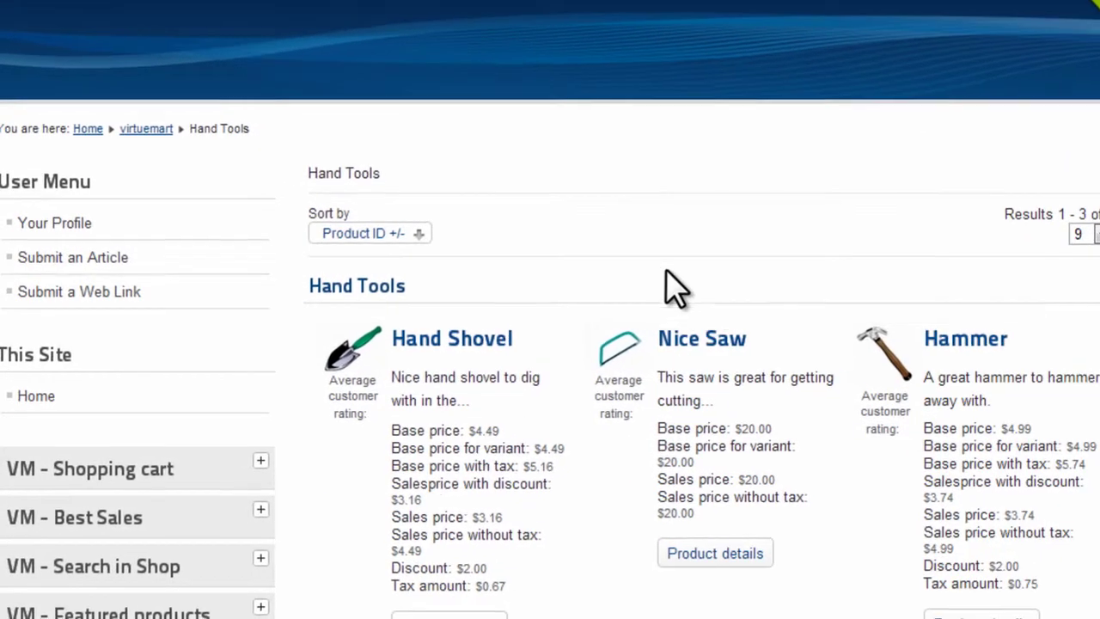
# Step: Add one Nice Saw ($20.00) to the cart and view the cart
pyautogui.tripleClick(707, 342)
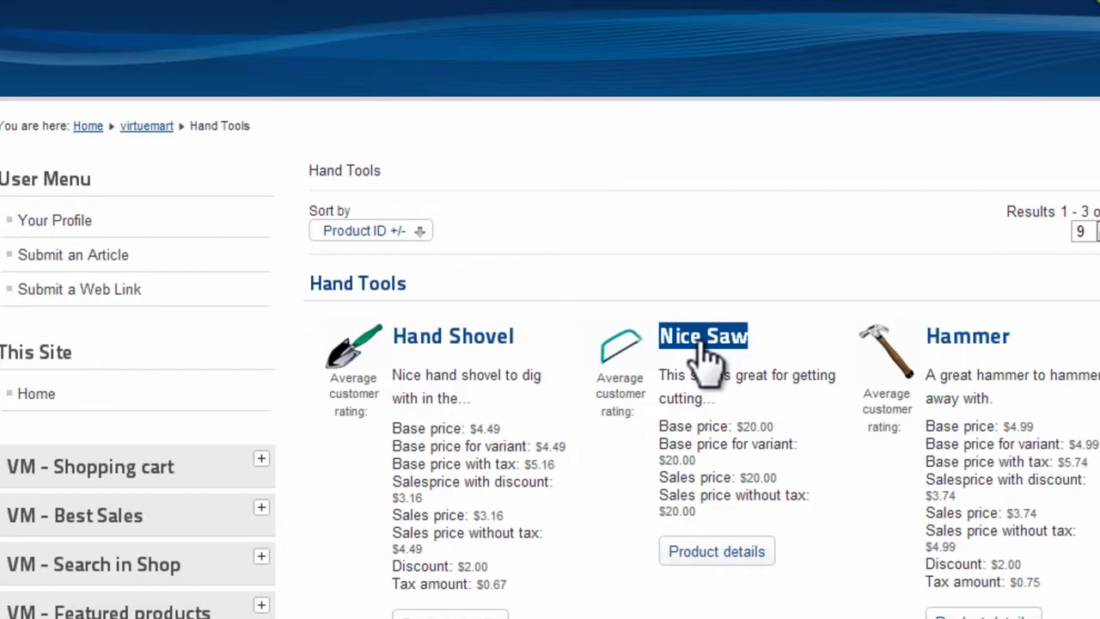
pyautogui.click(703, 337)
pyautogui.scroll(-3, 550, 344)
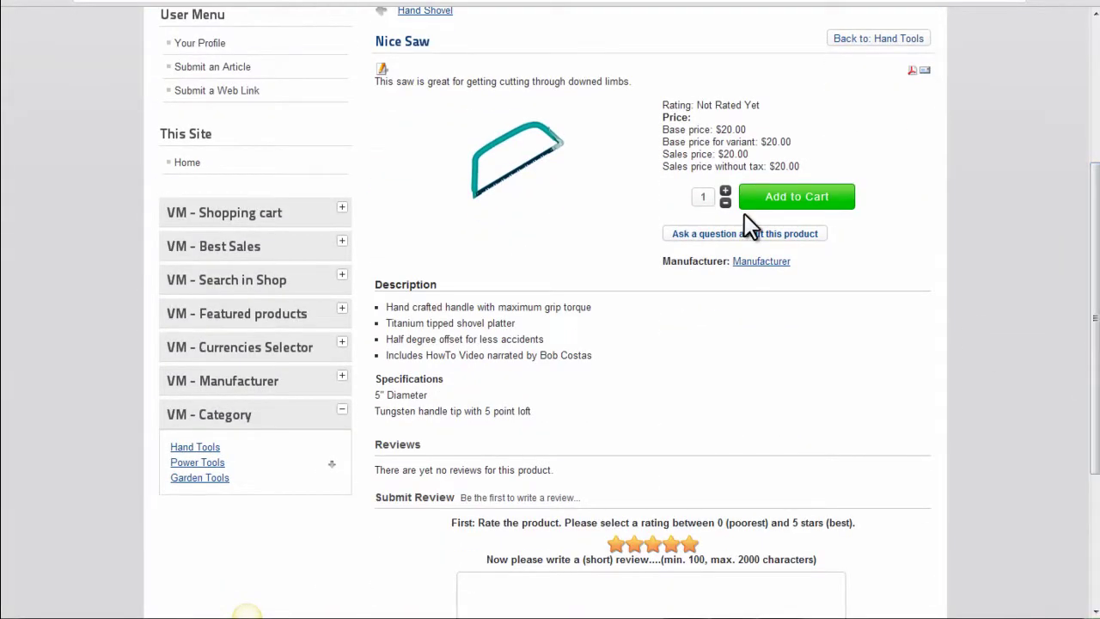
pyautogui.click(776, 198)
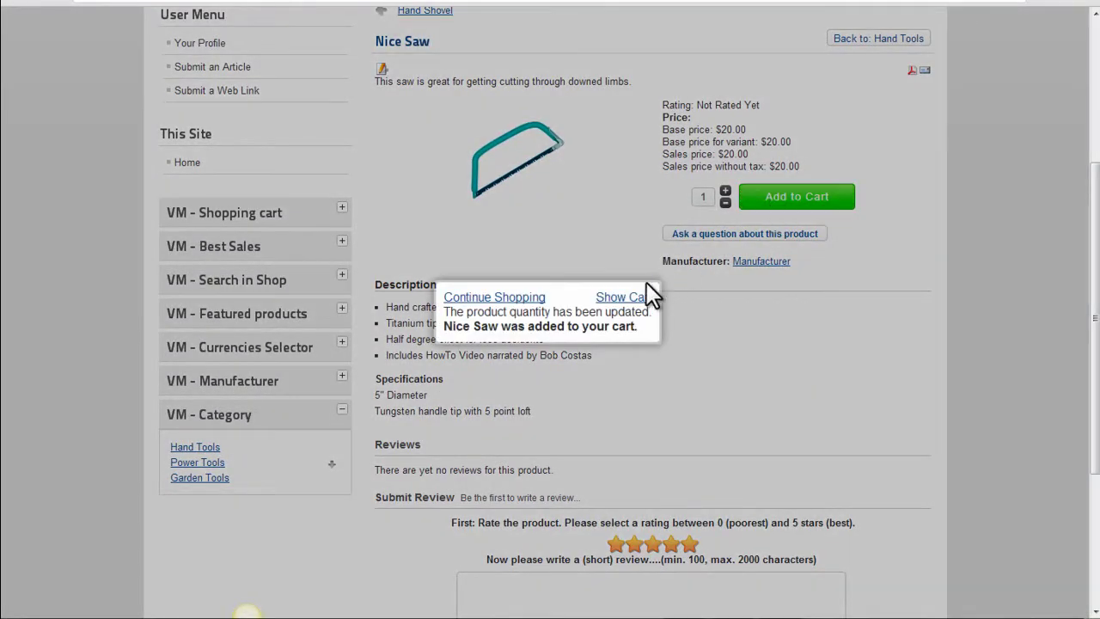
pyautogui.click(625, 299)
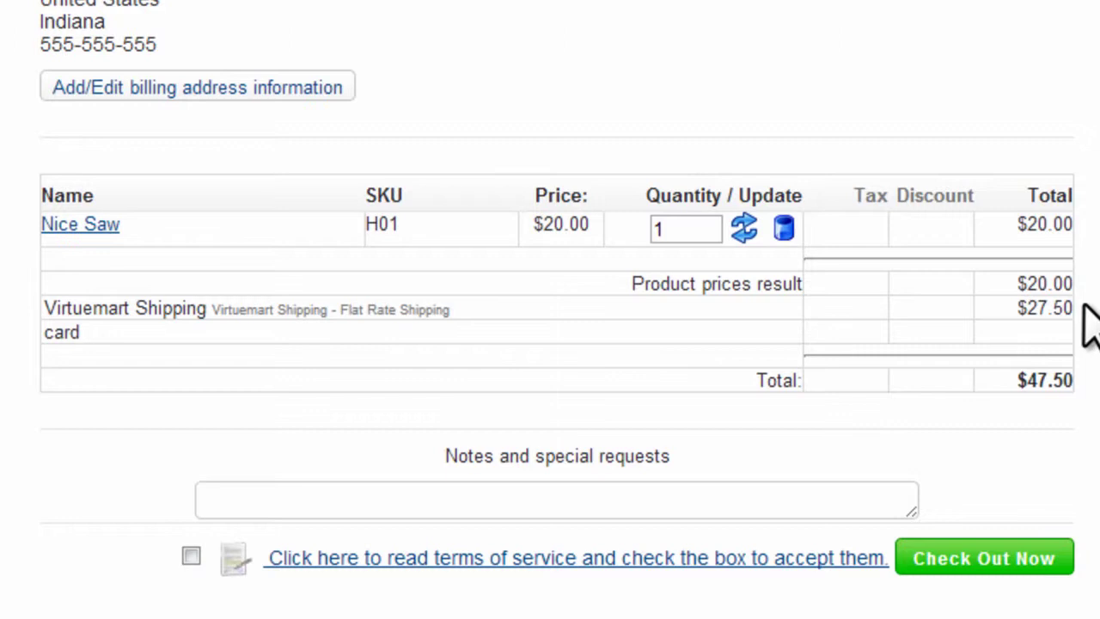
# Step: Change the Nice Saw quantity to 2, giving $29.70 shipping and a $69.70 total
pyautogui.click(684, 228)
pyautogui.press('BackSpace')
pyautogui.write('2')
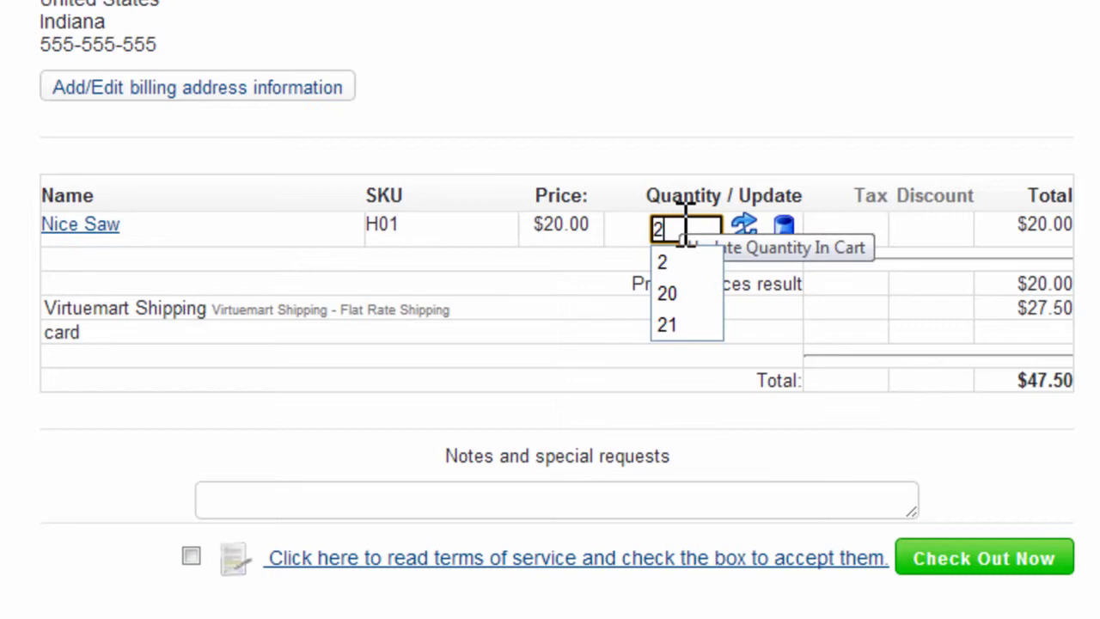
pyautogui.click(744, 227)
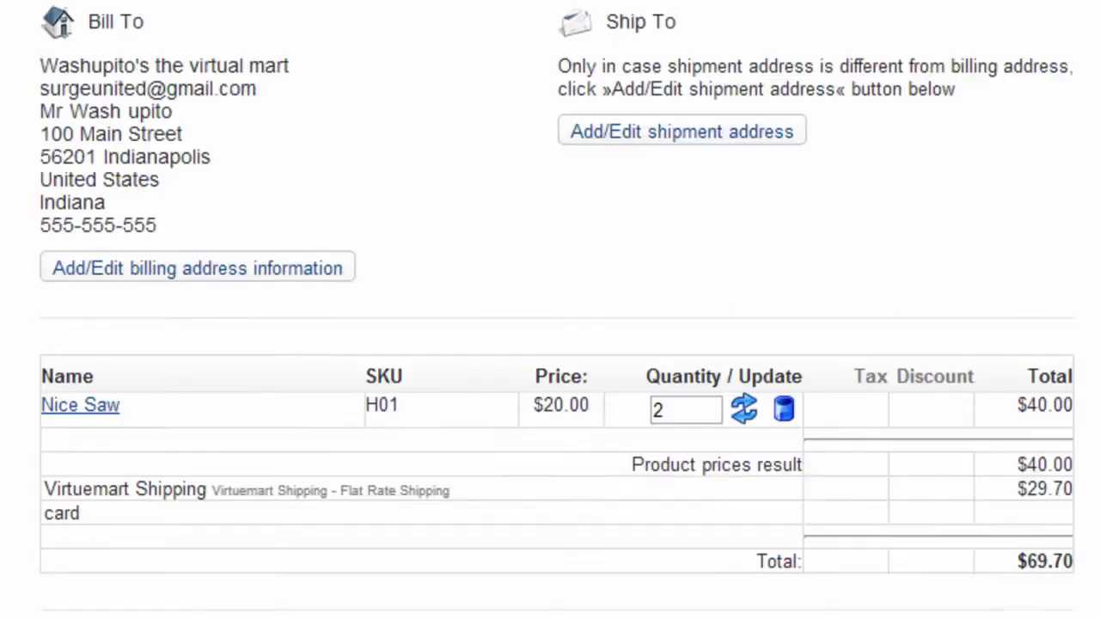
pyautogui.scroll(-2, 550, 344)
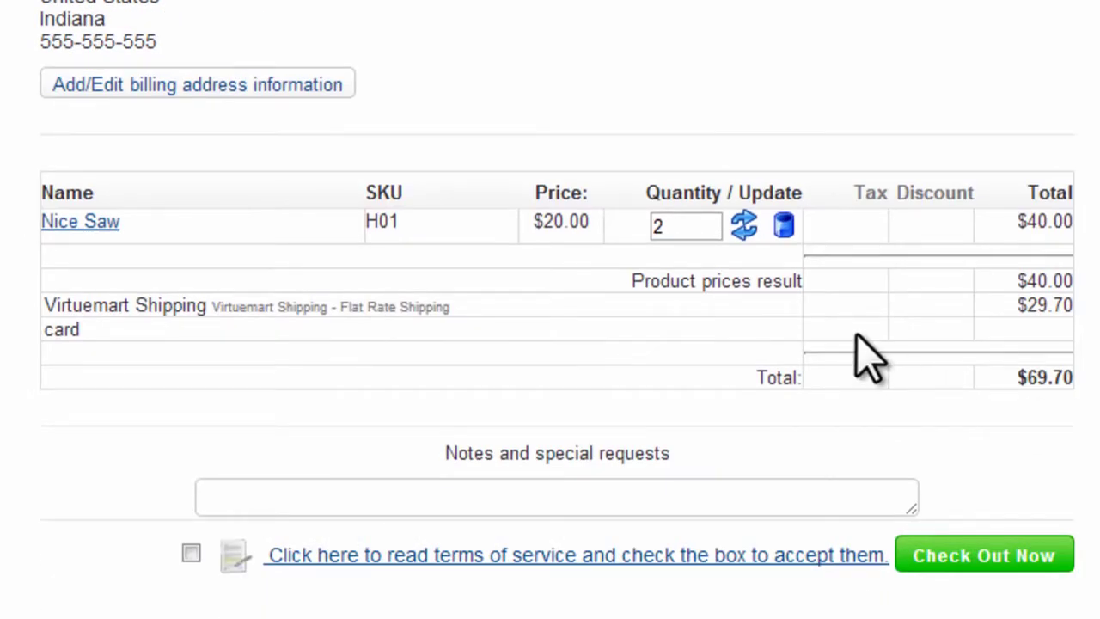